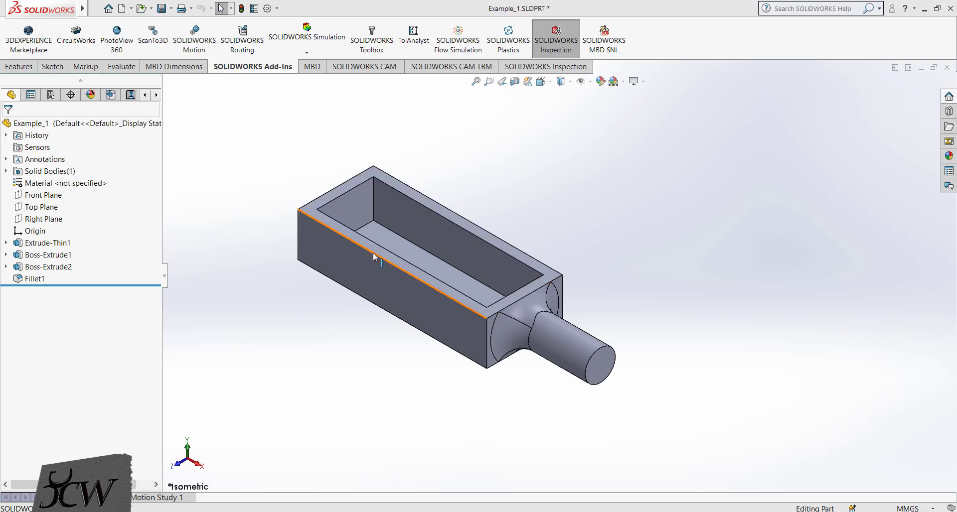
pyautogui.click(310, 210)
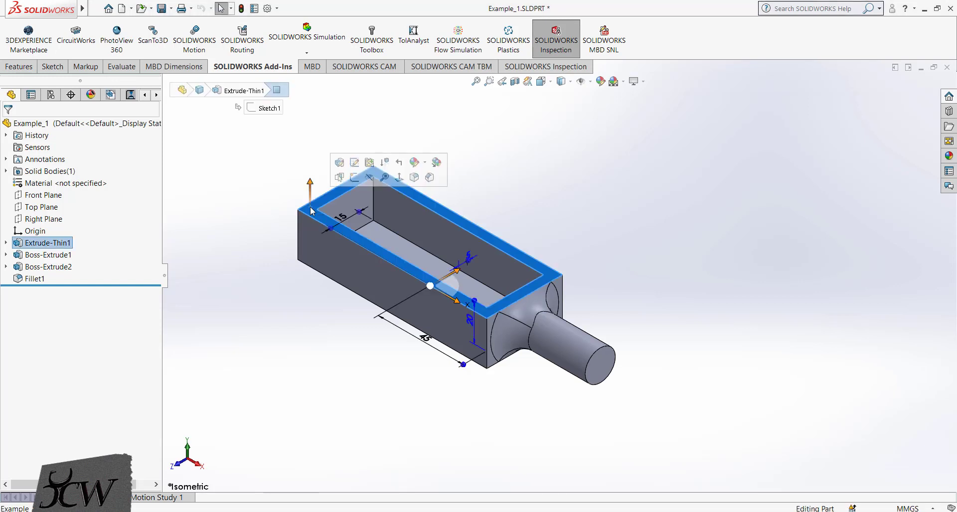
pyautogui.click(306, 371)
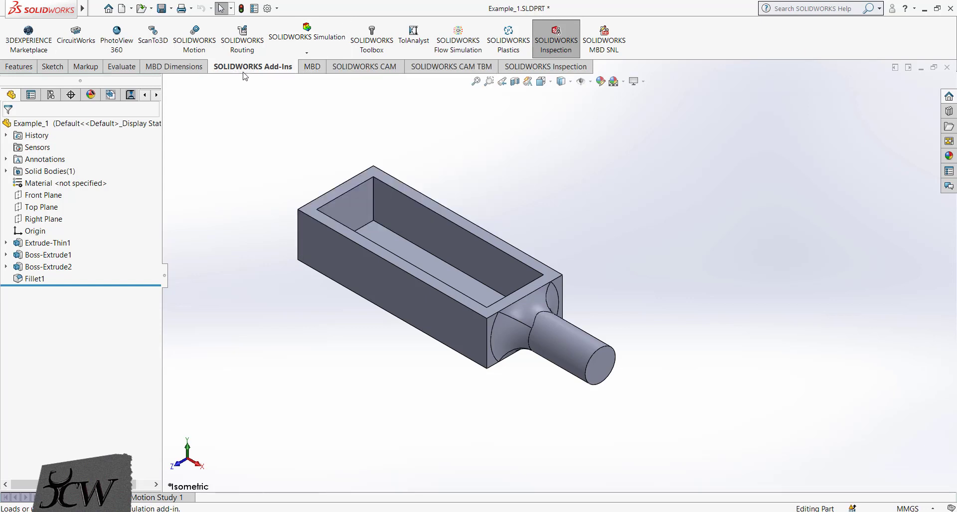
# Load the SOLIDWORKS Simulation add-in and create a new Static study, keeping the default study name.
pyautogui.click(306, 36)
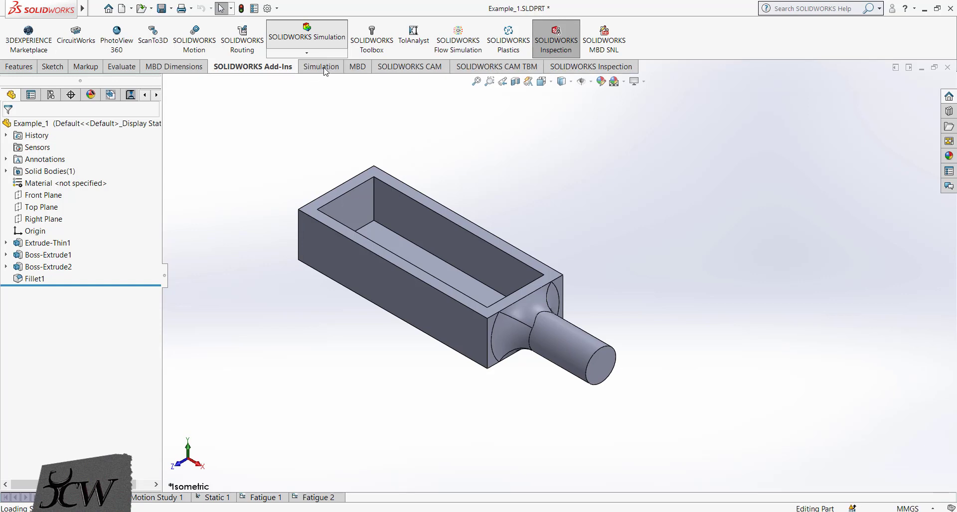
pyautogui.click(322, 67)
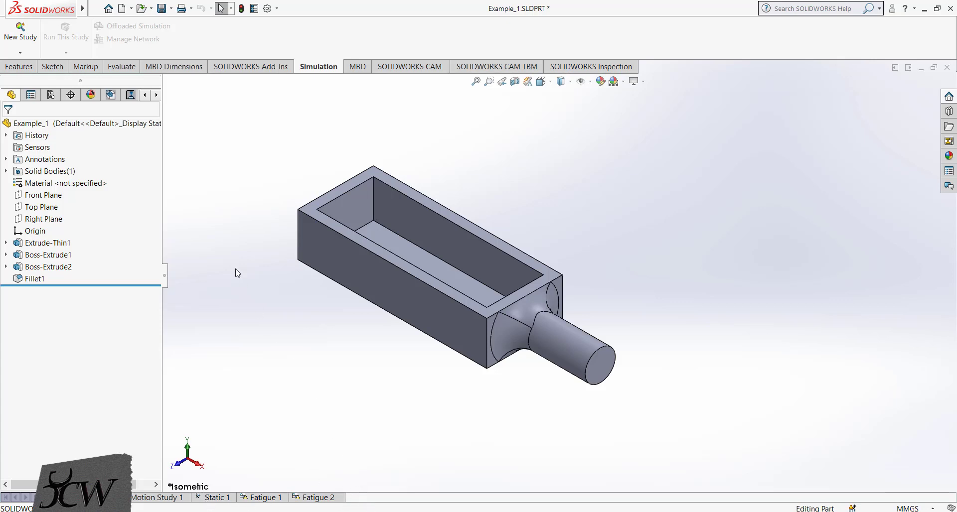
pyautogui.click(21, 54)
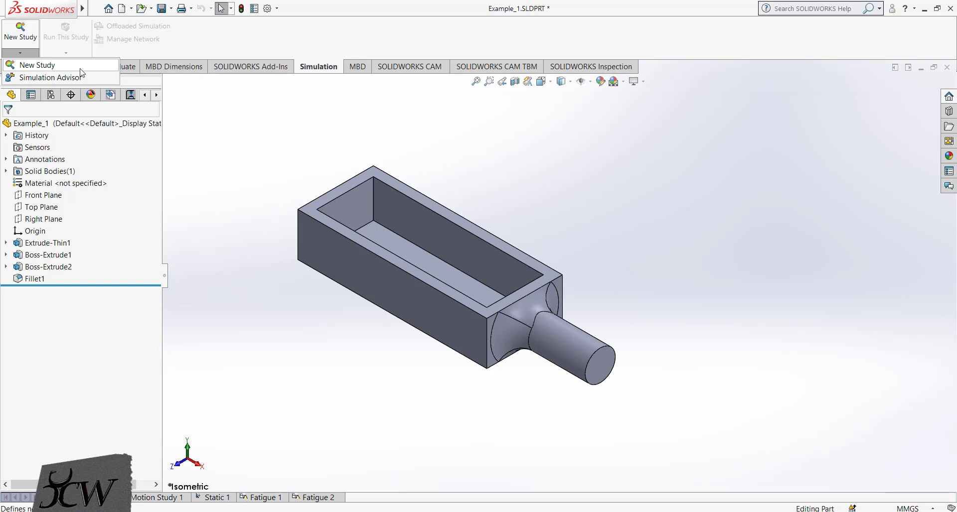
pyautogui.click(54, 65)
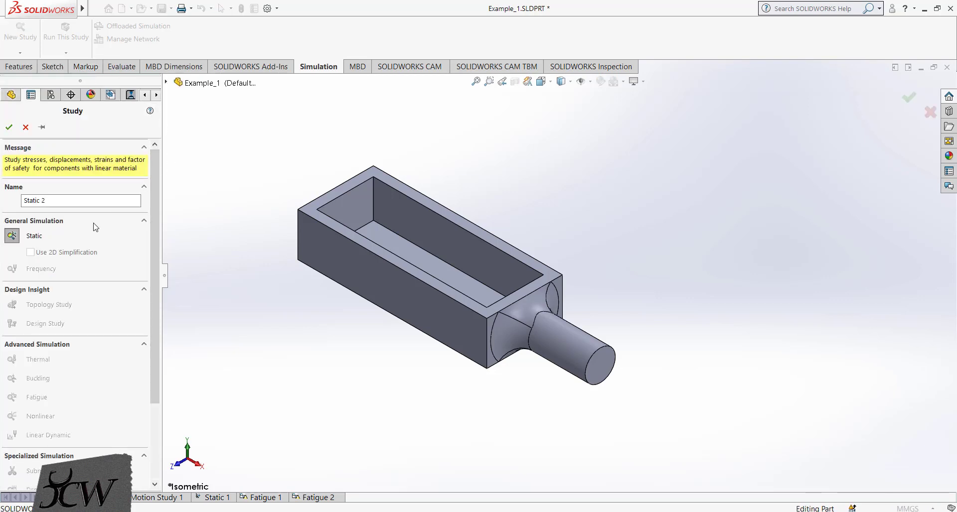
pyautogui.click(56, 200)
pyautogui.moveTo(77, 201); pyautogui.dragTo(23, 198)
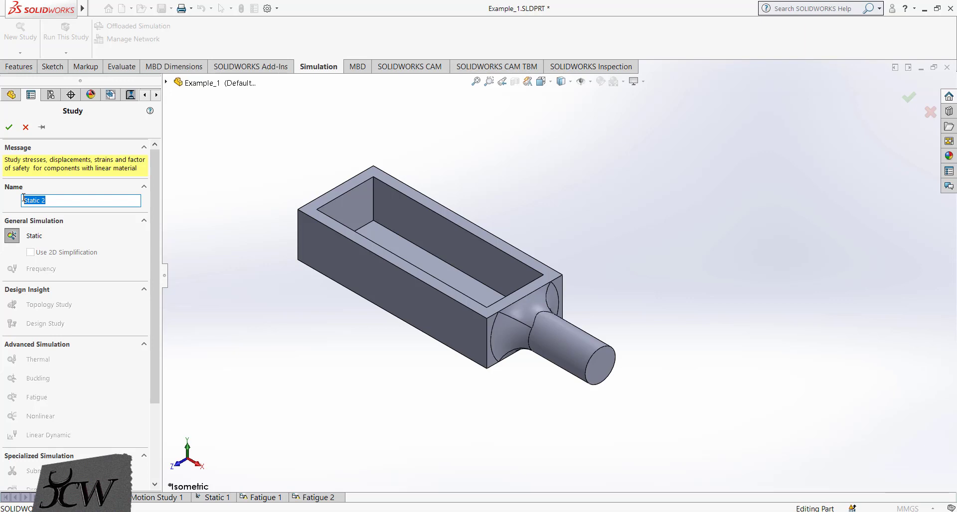
pyautogui.click(10, 128)
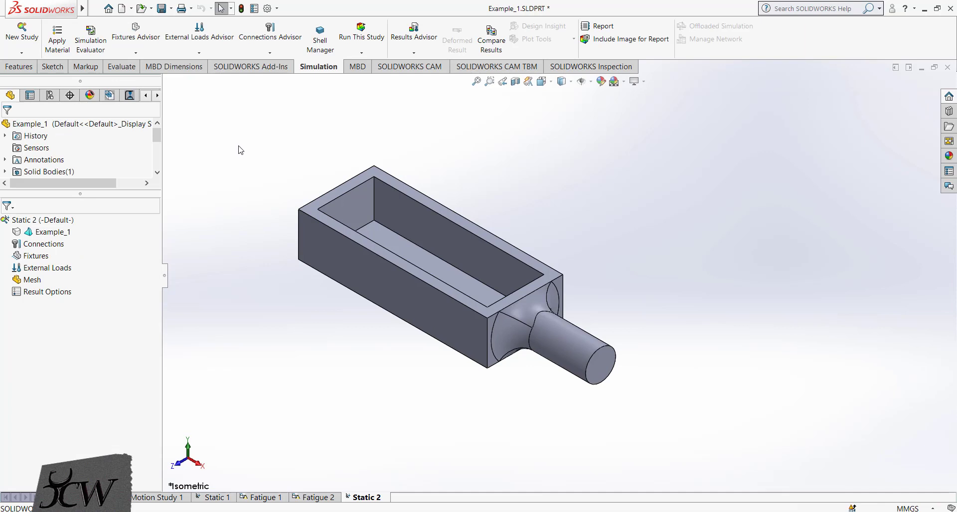
# Apply Cast Alloy Steel from the SOLIDWORKS steel materials to the part in the static study.
pyautogui.click(57, 50)
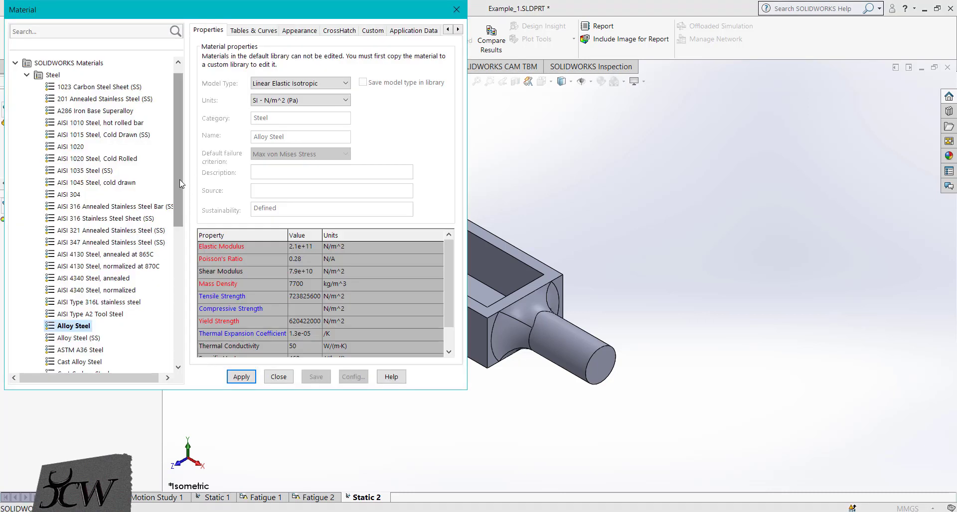
pyautogui.moveTo(179, 180); pyautogui.dragTo(176, 228)
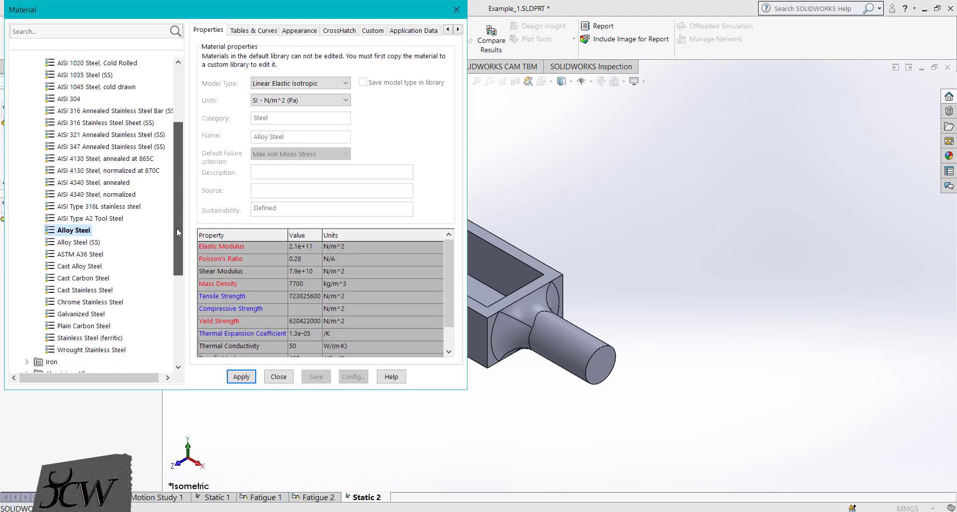
pyautogui.click(69, 268)
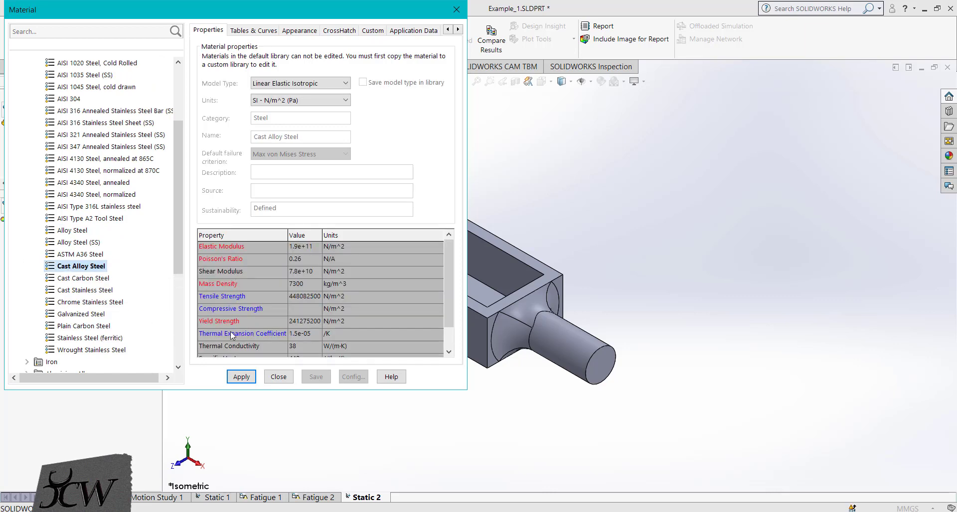
pyautogui.click(240, 379)
pyautogui.moveTo(447, 264)
pyautogui.mouseDown()
pyautogui.moveTo(452, 301)
pyautogui.moveTo(452, 272)
pyautogui.mouseUp()
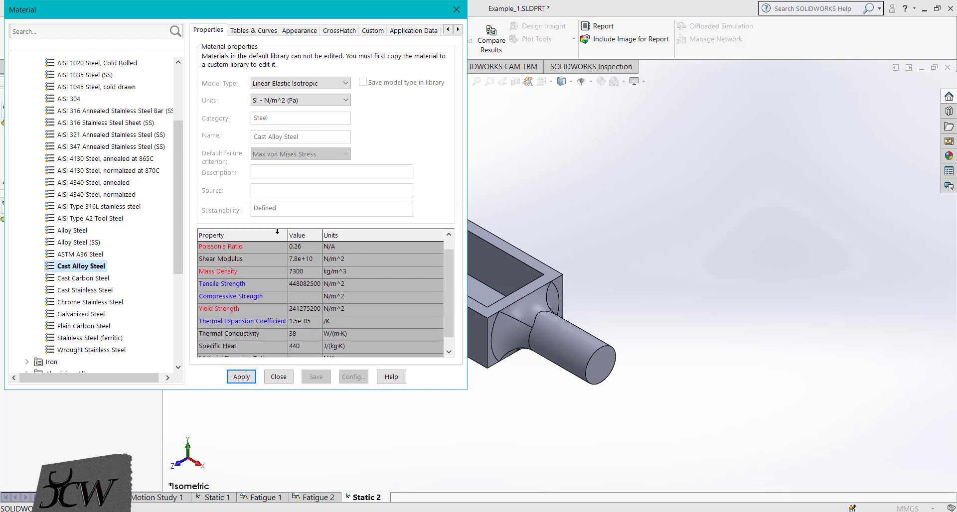
pyautogui.click(248, 379)
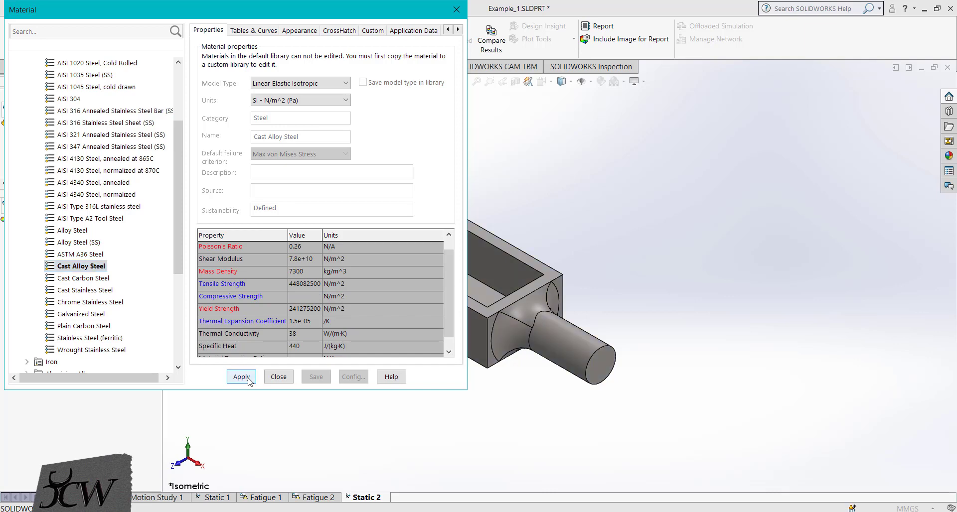
pyautogui.click(279, 377)
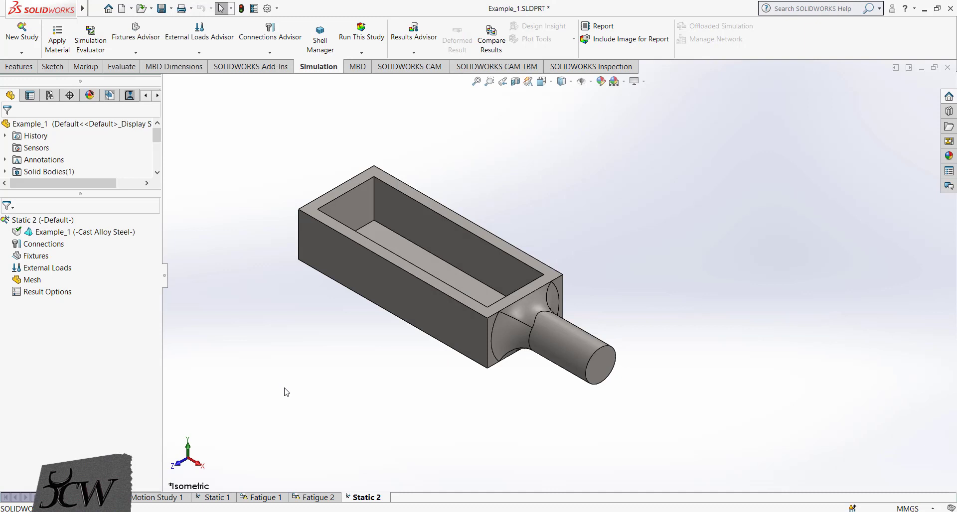
# Add a Fixed Geometry fixture to the cylindrical face of the part's round shaft.
pyautogui.click(136, 53)
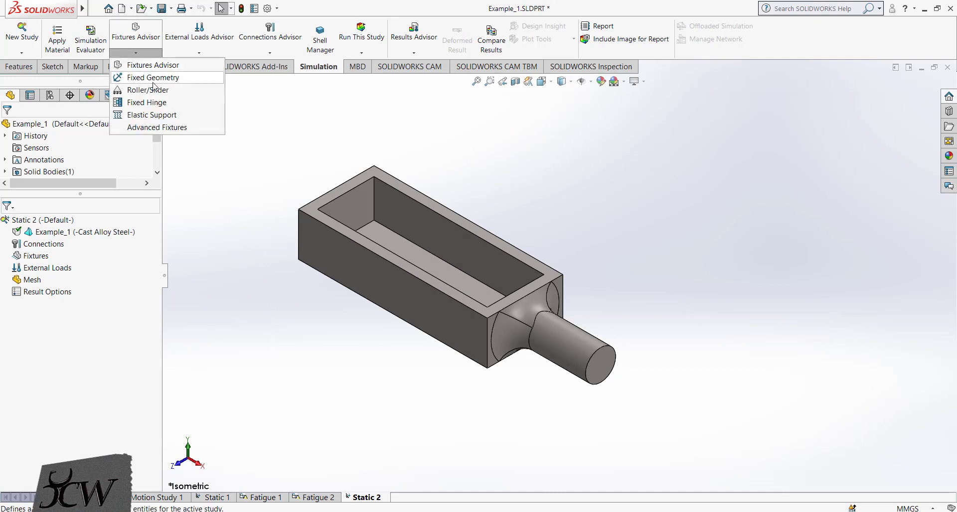
pyautogui.click(185, 82)
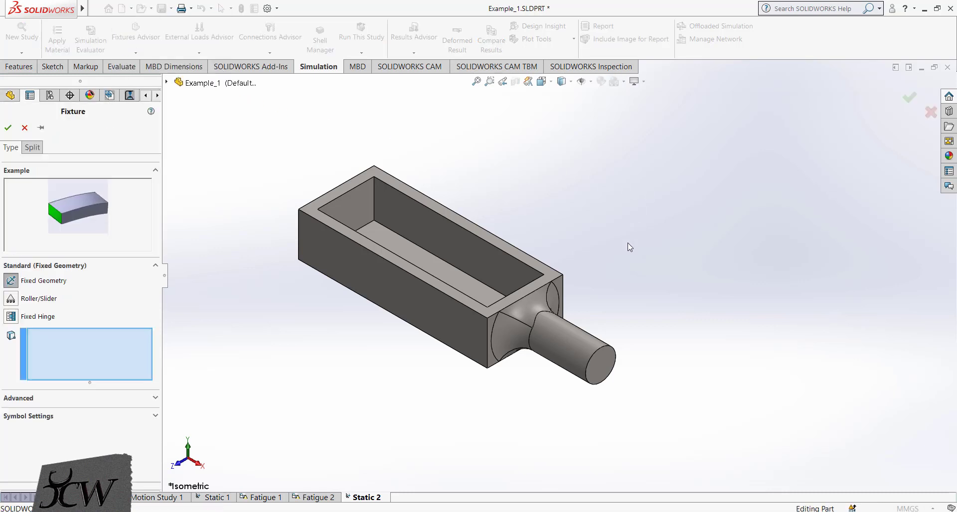
pyautogui.click(574, 349)
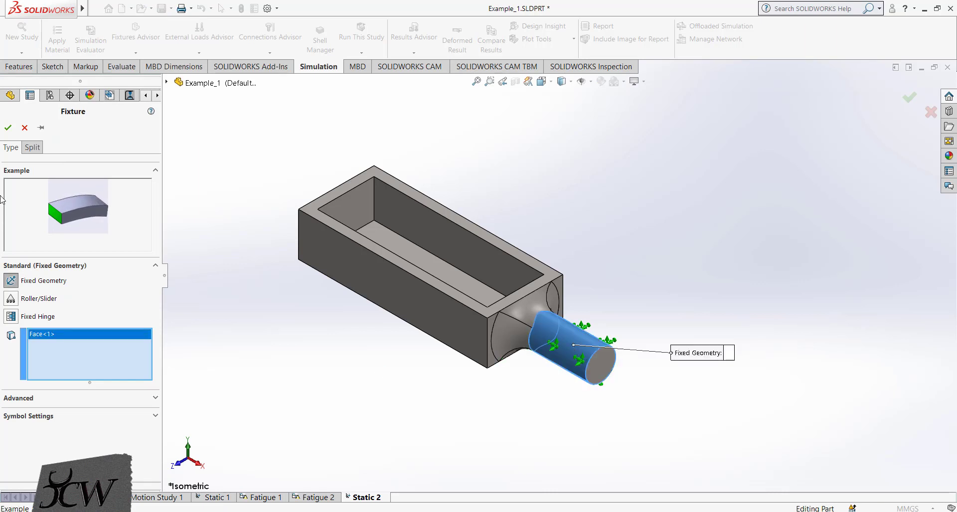
pyautogui.click(8, 128)
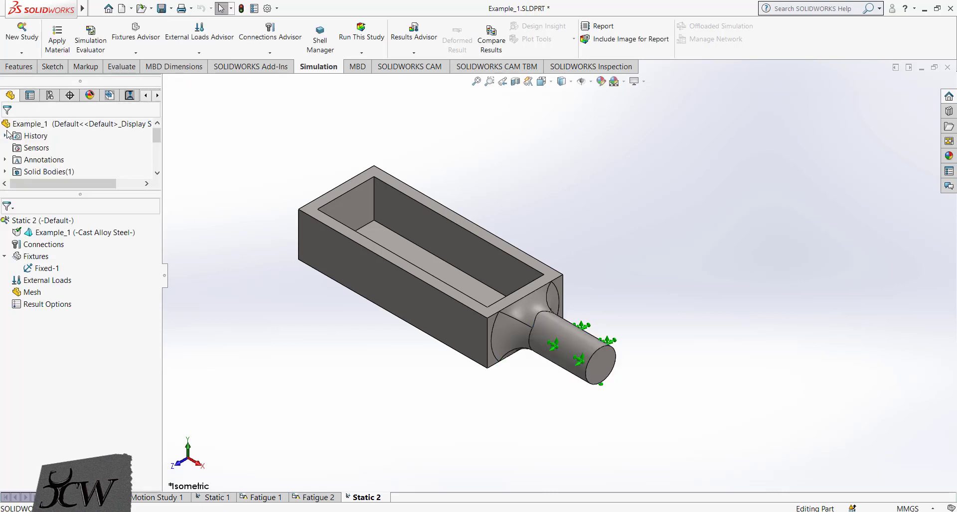
# Apply a 980 N force normal to the upper rim face of the rectangular box, acting downward.
pyautogui.moveTo(559, 391); pyautogui.dragTo(567, 366, button='middle')
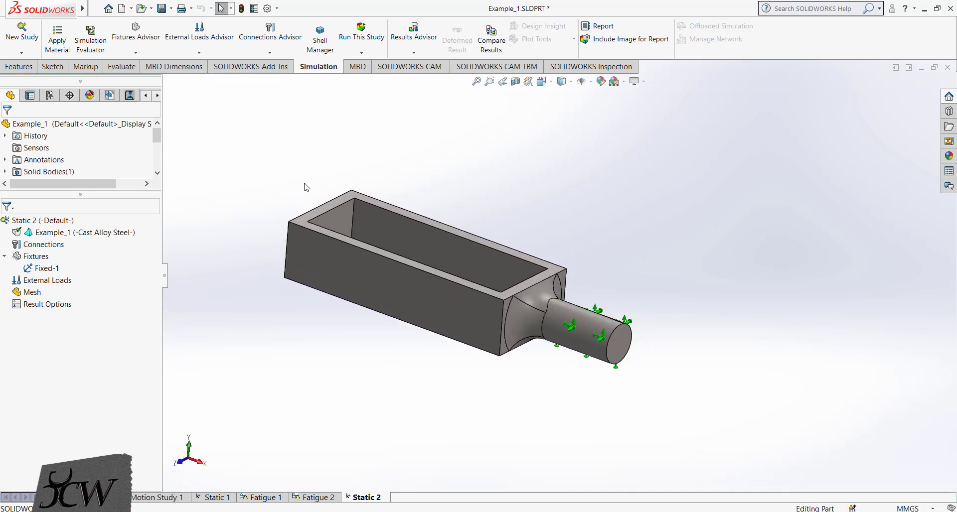
pyautogui.scroll(-1, 288, 185)
pyautogui.scroll(1, 288, 185)
pyautogui.moveTo(288, 185); pyautogui.dragTo(274, 186, button='middle')
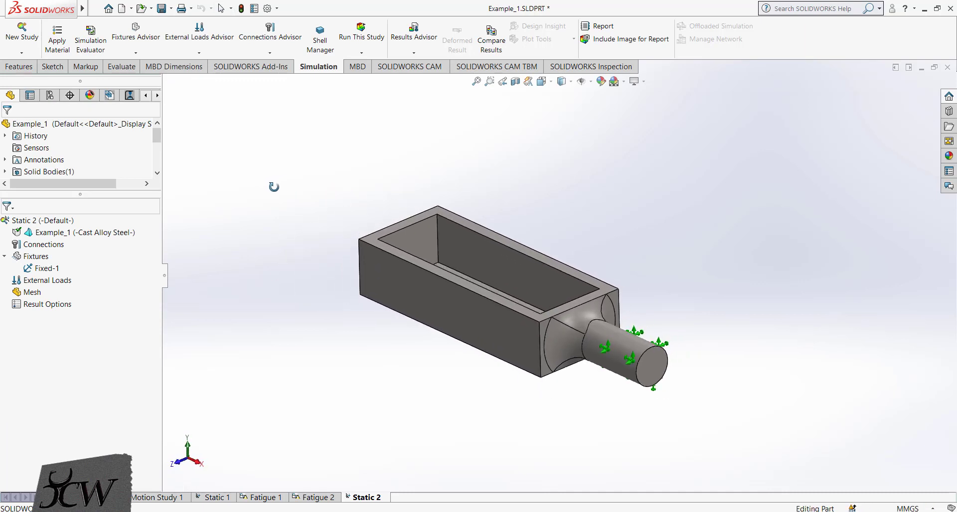
pyautogui.click(203, 57)
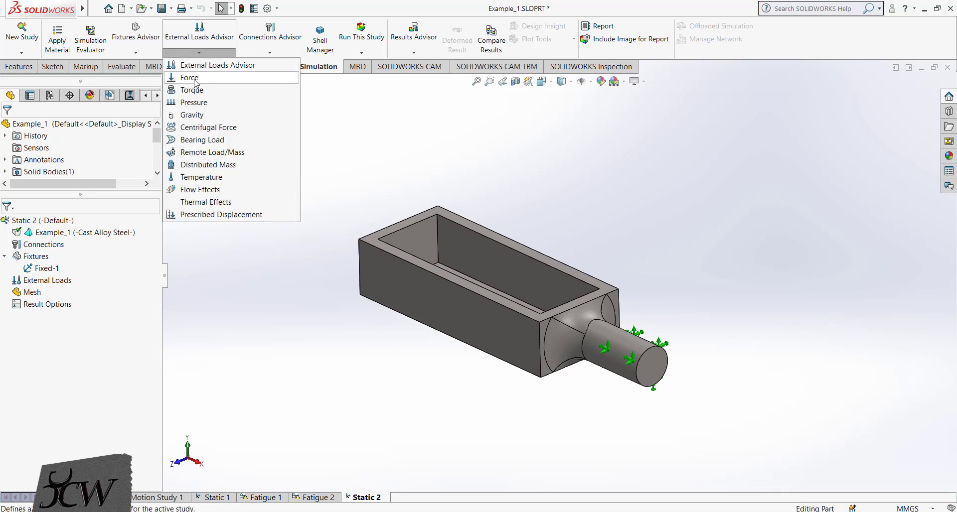
pyautogui.click(197, 78)
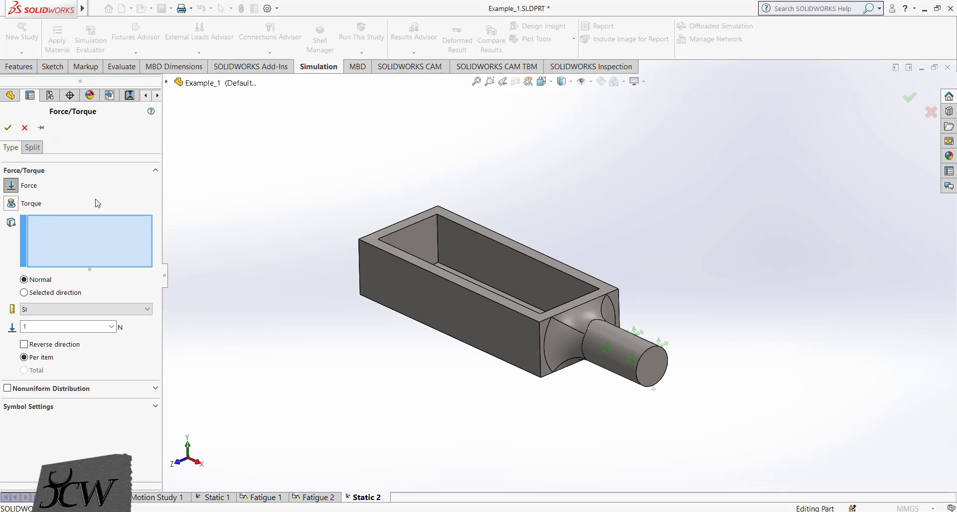
pyautogui.doubleClick(47, 327)
pyautogui.click(375, 246)
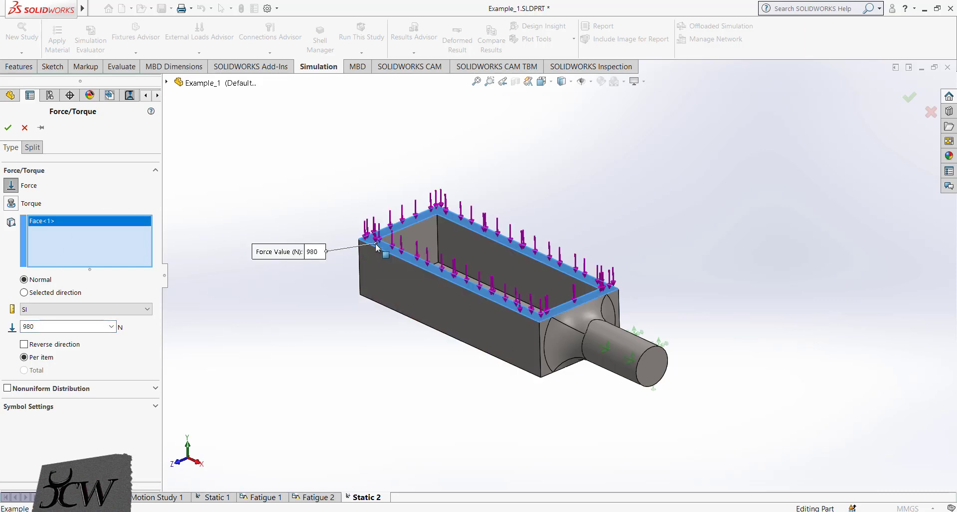
pyautogui.click(8, 129)
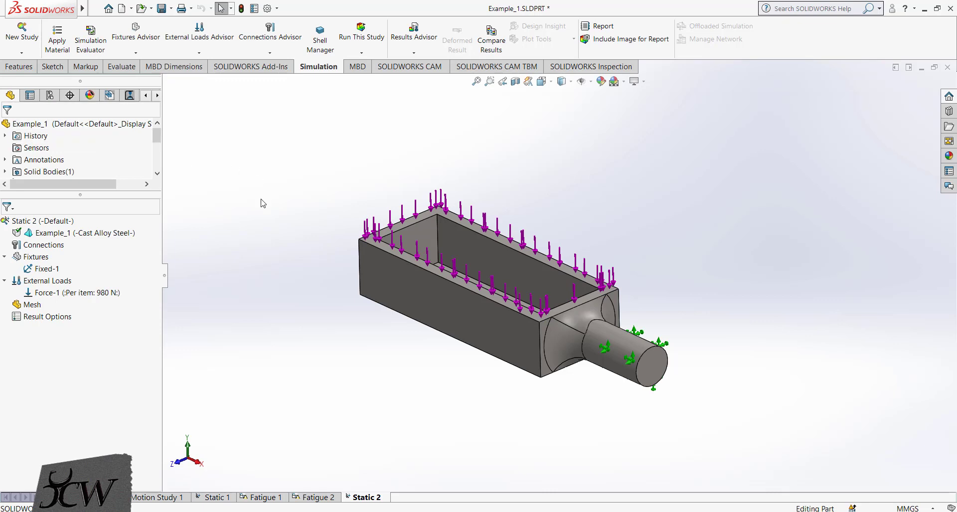
# Create the mesh with the density midway between coarse and fine and the distorted-element check enabled.
pyautogui.scroll(4, 270, 242)
pyautogui.scroll(-3, 782, 337)
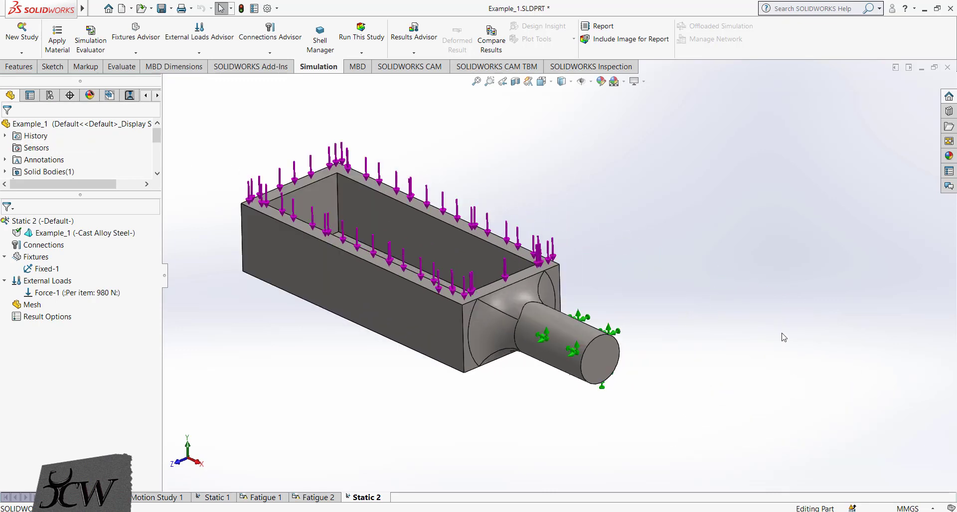
pyautogui.click(363, 52)
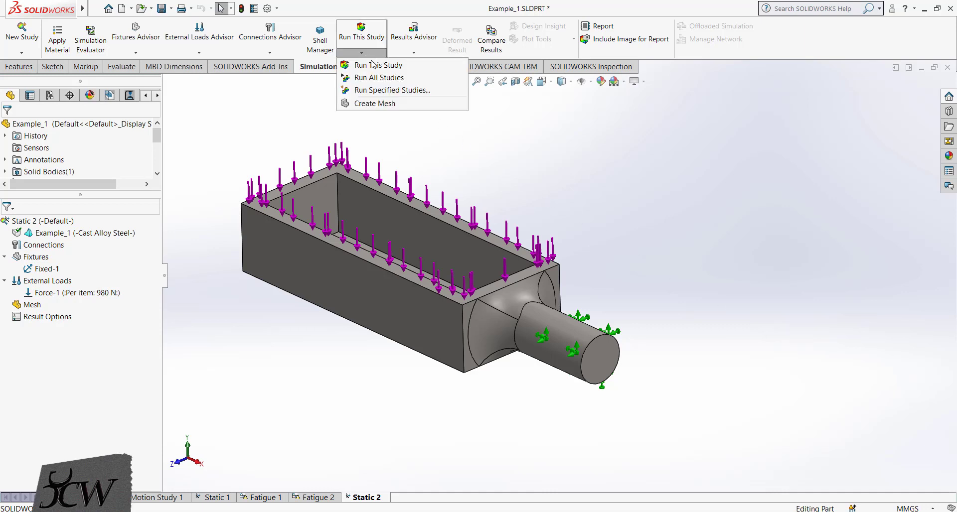
pyautogui.click(392, 104)
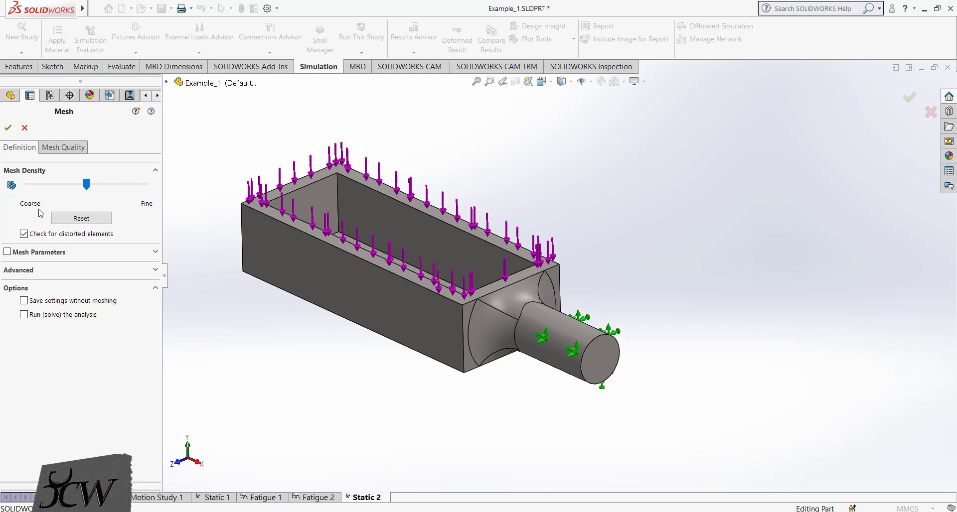
pyautogui.moveTo(86, 186); pyautogui.dragTo(65, 186)
pyautogui.moveTo(67, 188); pyautogui.dragTo(86, 184)
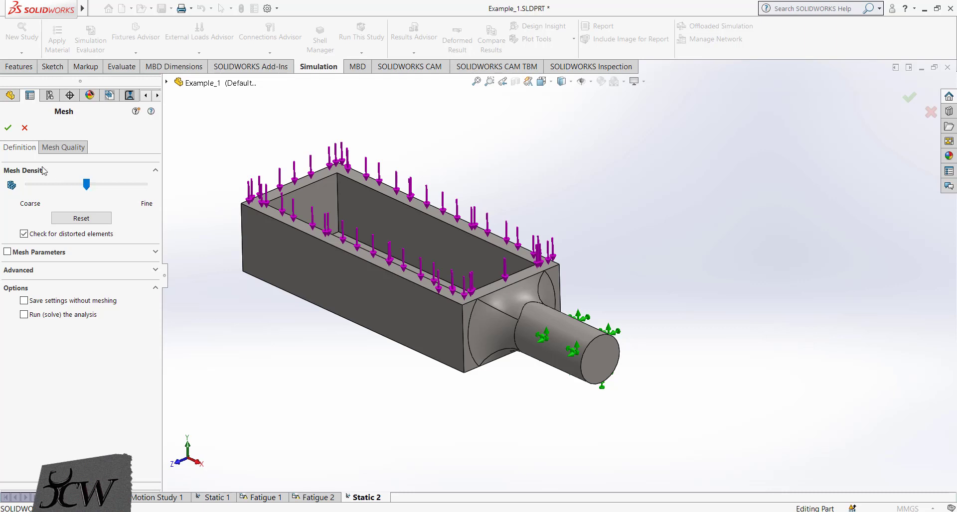
pyautogui.click(8, 128)
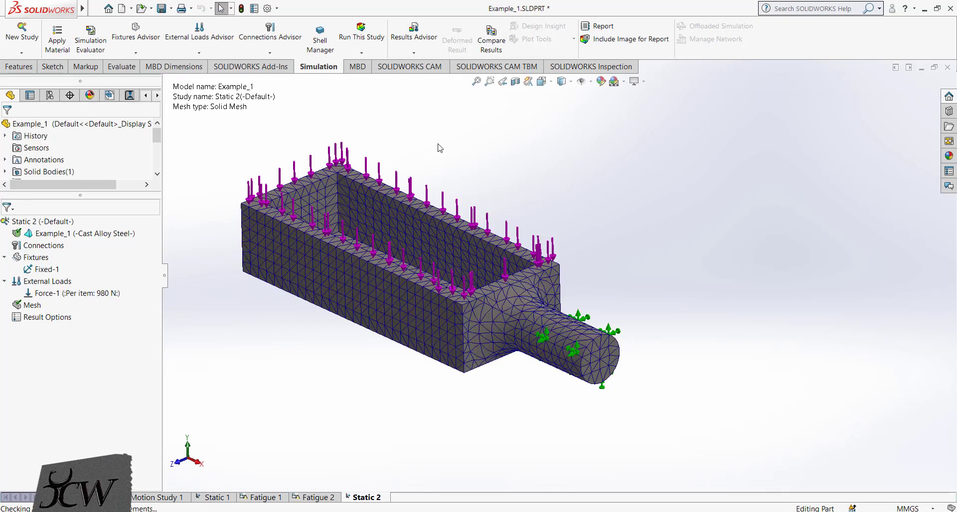
# Run the static study on the meshed part and display the resultant displacement plot.
pyautogui.scroll(2, 397, 274)
pyautogui.scroll(-2, 554, 248)
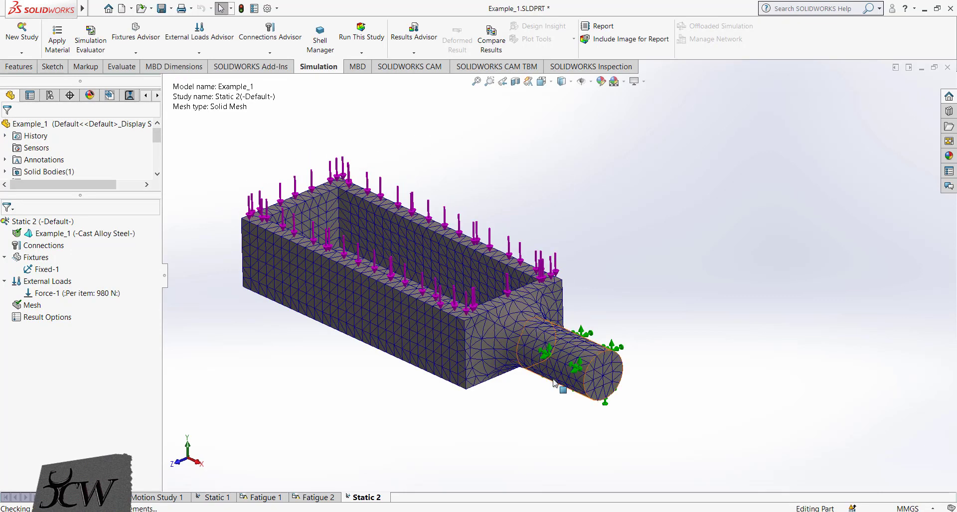
pyautogui.scroll(-3, 493, 307)
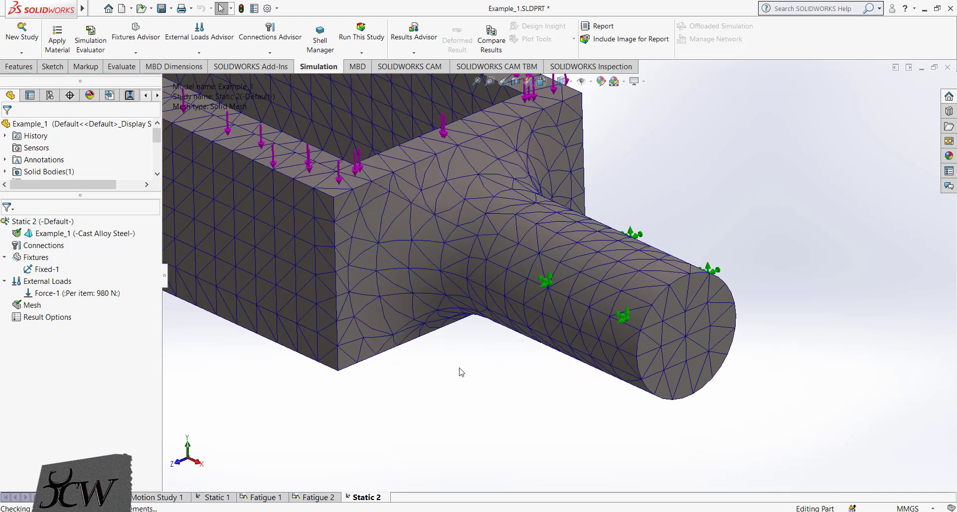
pyautogui.scroll(5, 503, 420)
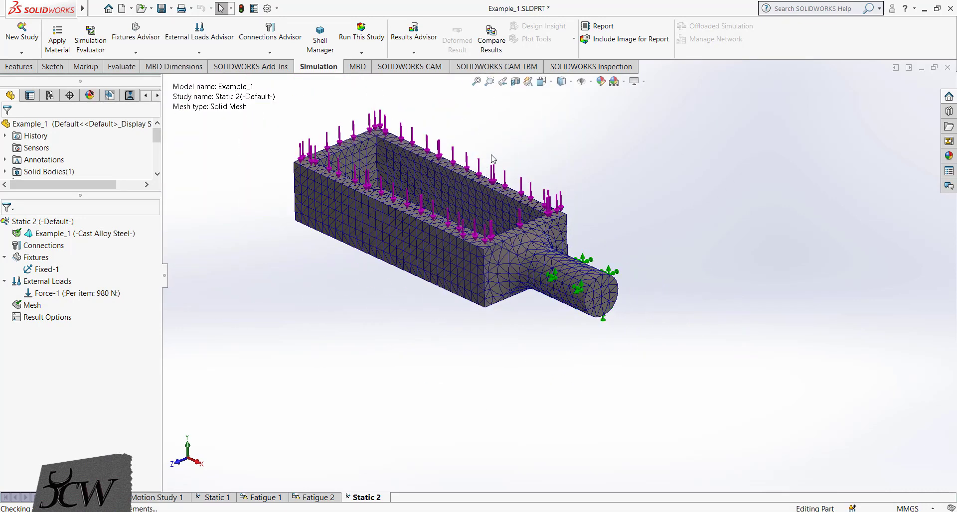
pyautogui.scroll(-1, 520, 132)
pyautogui.scroll(1, 468, 191)
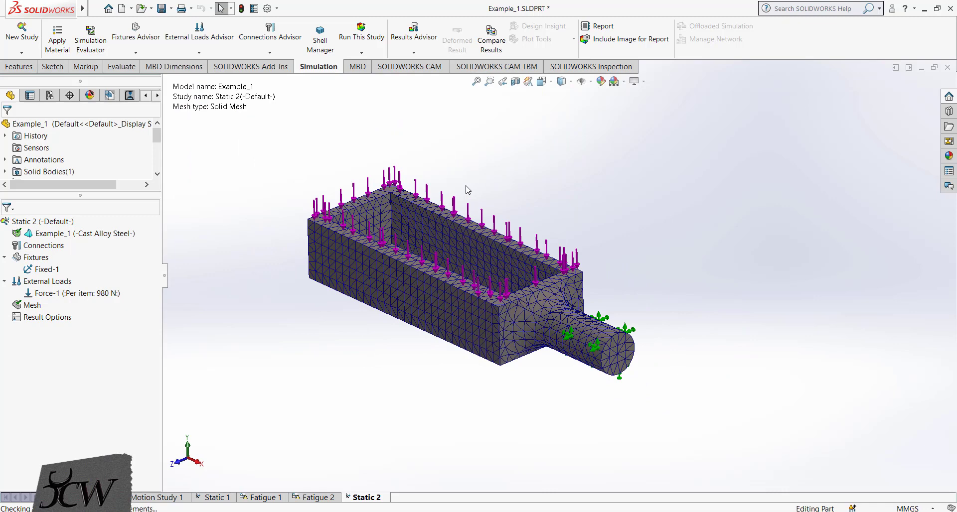
pyautogui.click(362, 39)
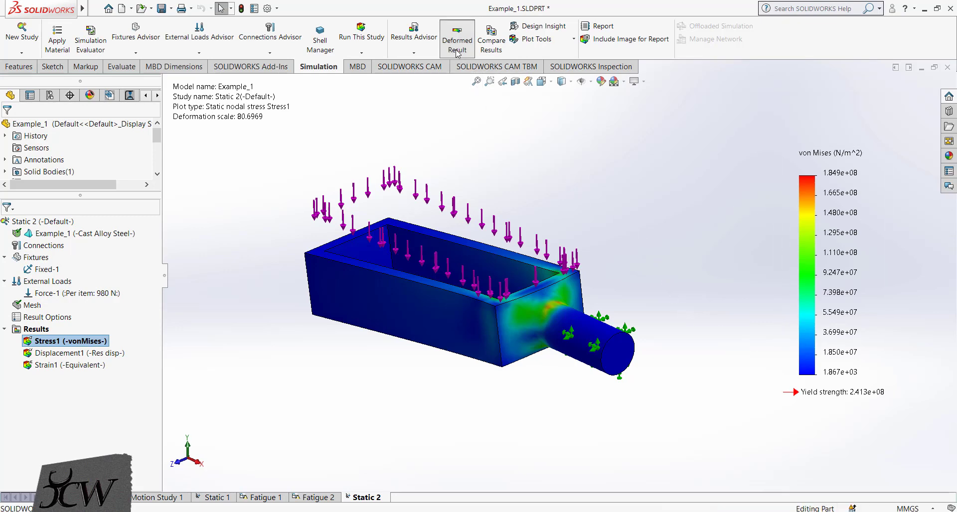
pyautogui.doubleClick(61, 355)
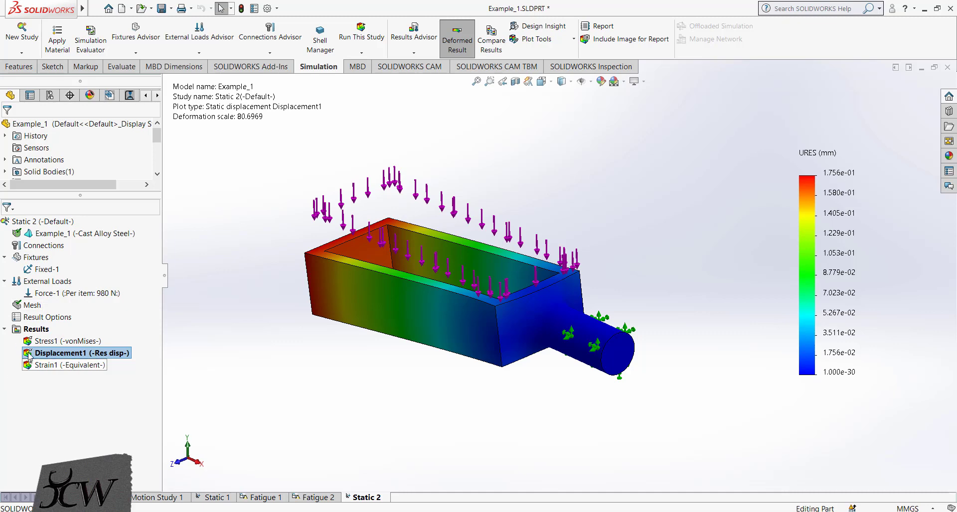
# Define a factor of safety distribution plot for all bodies with the Automatic criterion and a multiplication factor of 1.
pyautogui.click(37, 331)
pyautogui.rightClick(38, 331)
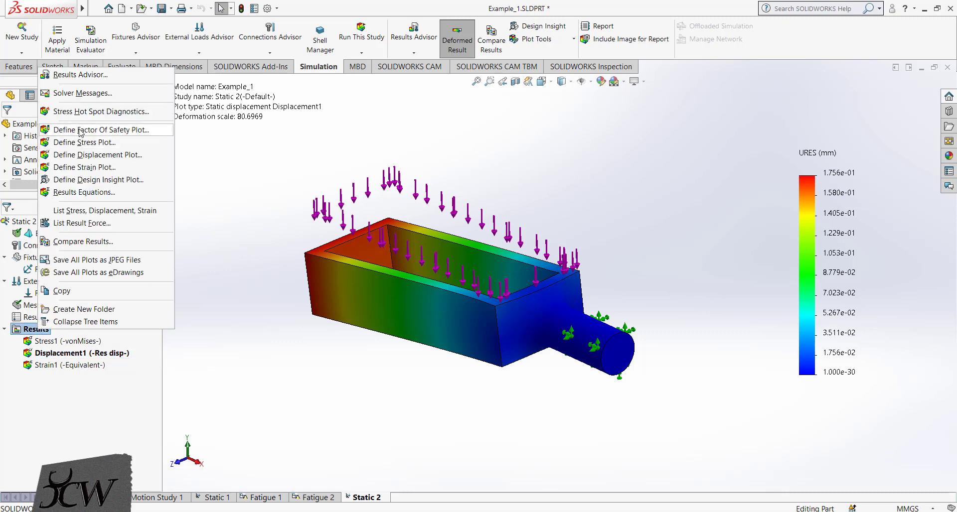
pyautogui.rightClick(26, 332)
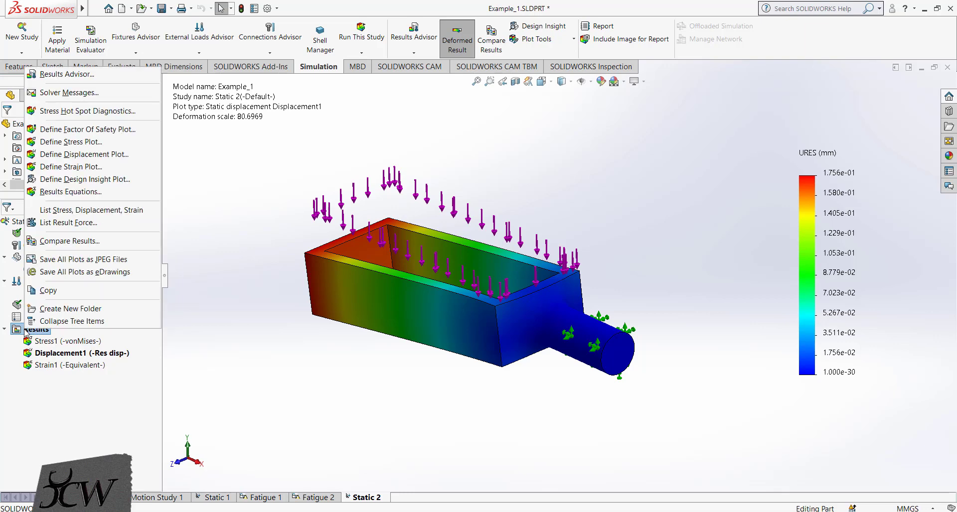
pyautogui.click(100, 131)
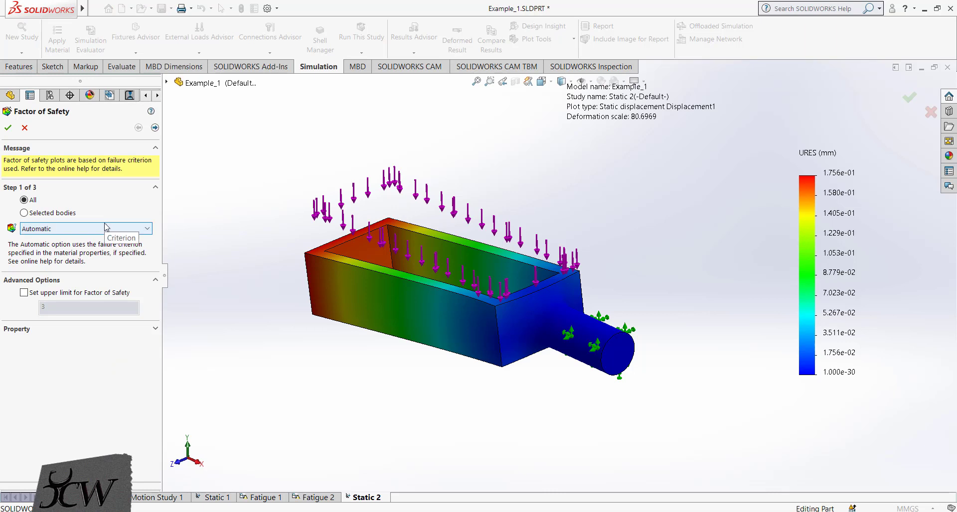
pyautogui.click(155, 128)
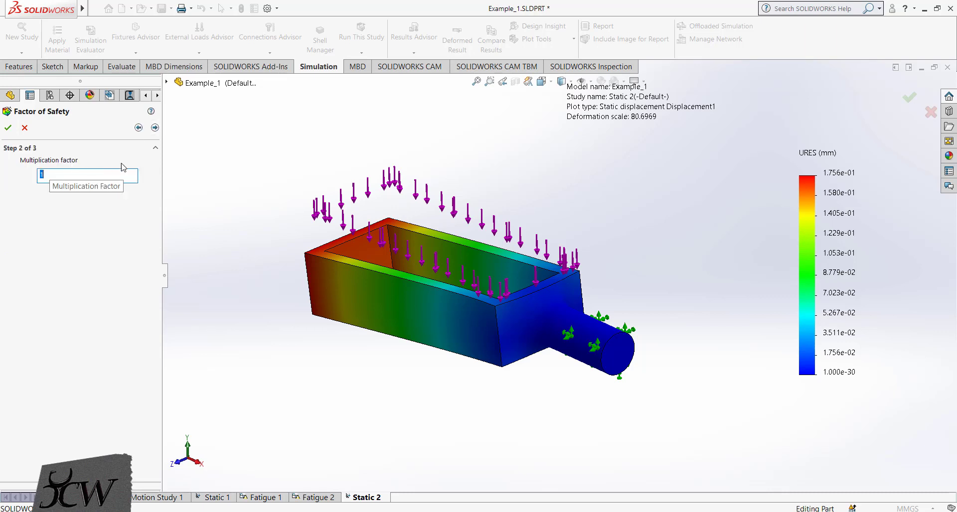
pyautogui.click(155, 128)
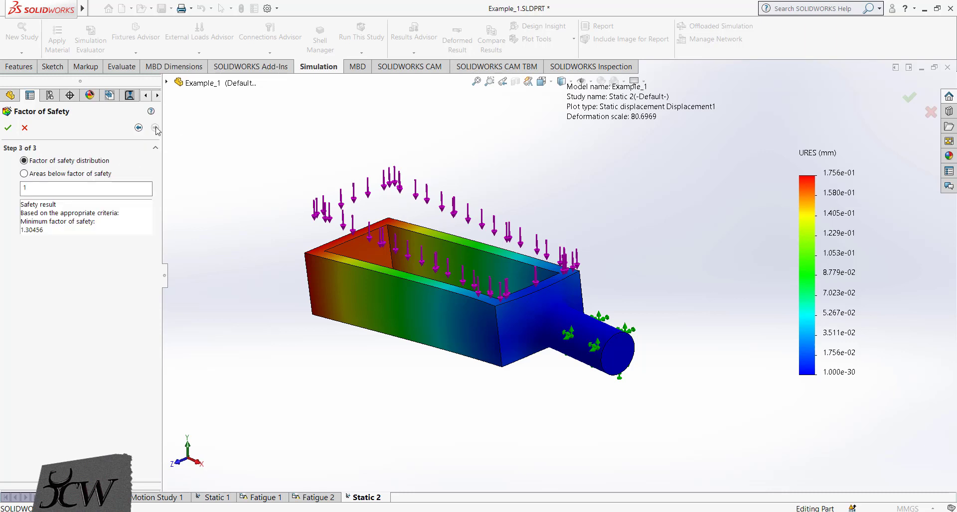
pyautogui.click(7, 128)
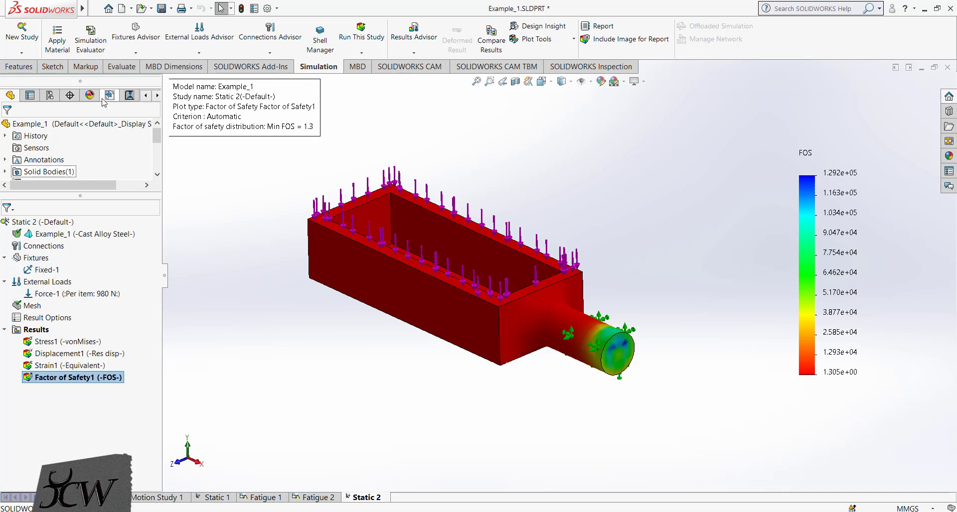
# Change the study material of the part to Alloy Steel from the SOLIDWORKS steel library.
pyautogui.click(58, 47)
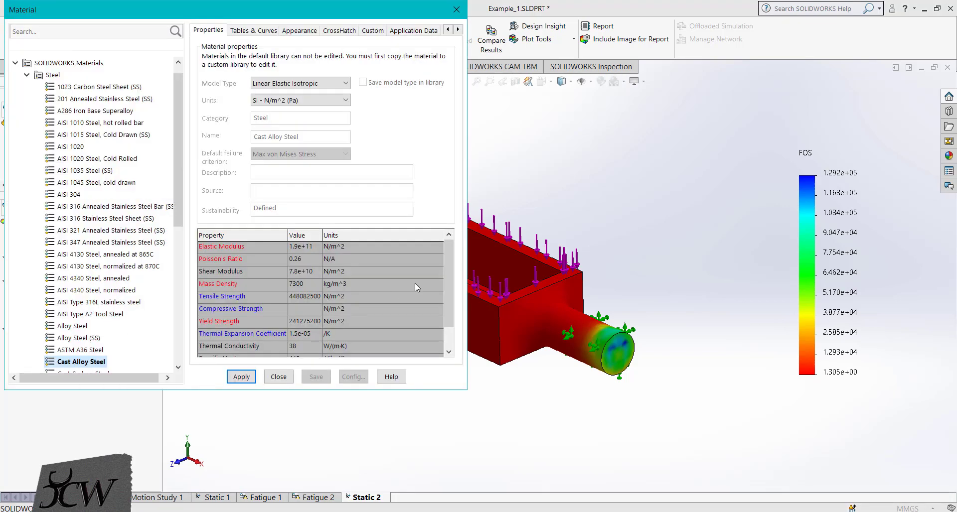
pyautogui.moveTo(446, 286); pyautogui.dragTo(447, 258)
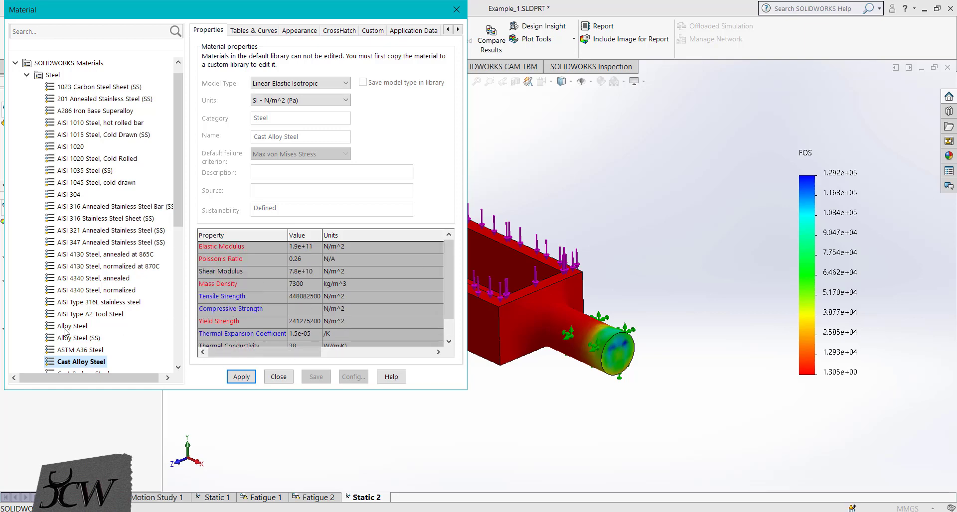
pyautogui.click(85, 341)
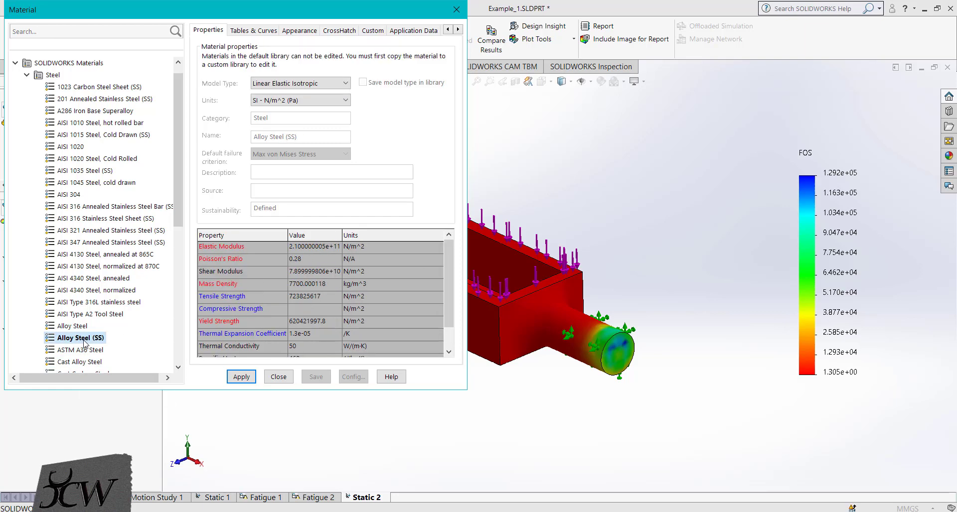
pyautogui.click(74, 326)
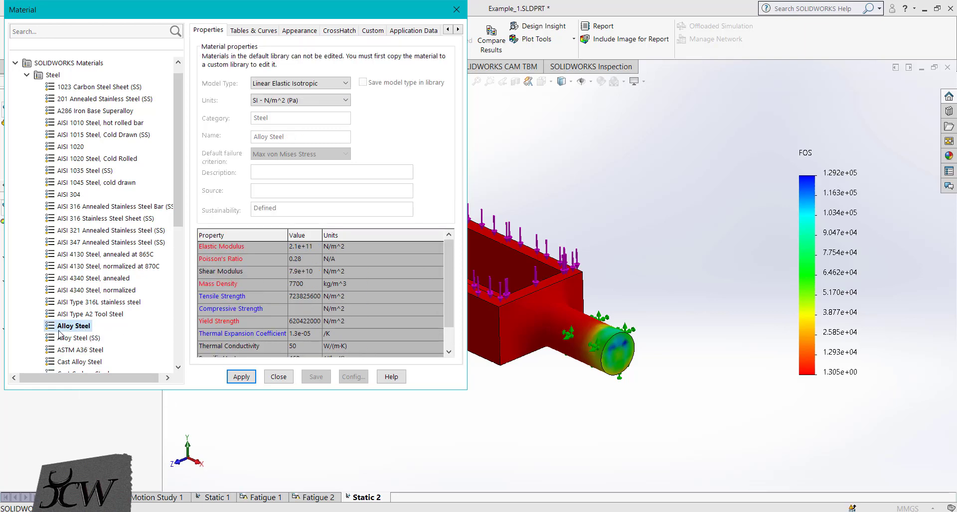
pyautogui.click(242, 383)
pyautogui.click(277, 380)
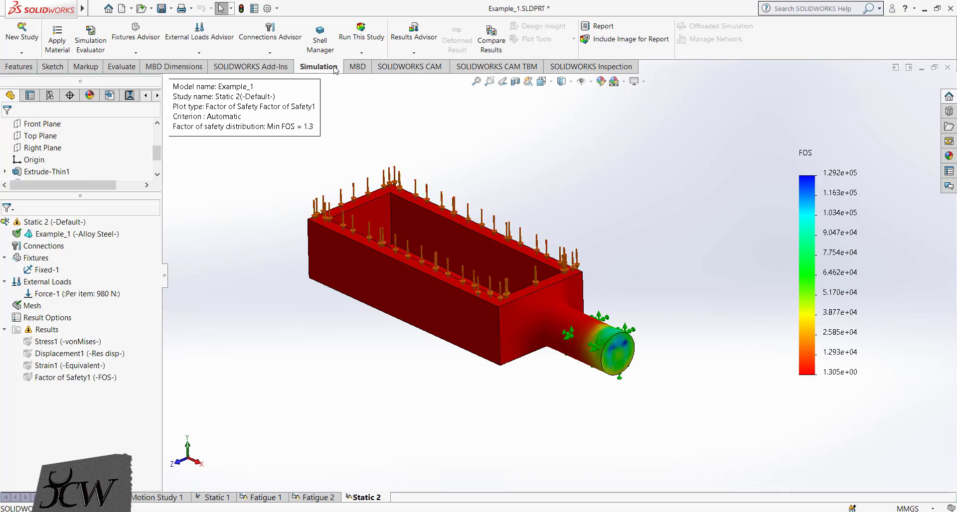
# Rerun the static study with the new material and display the factor of safety plot.
pyautogui.click(371, 34)
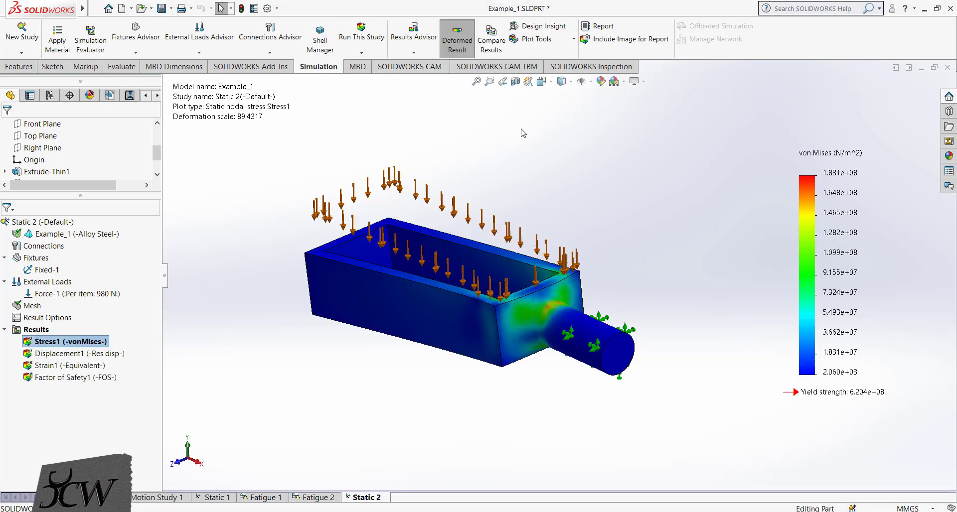
pyautogui.doubleClick(92, 378)
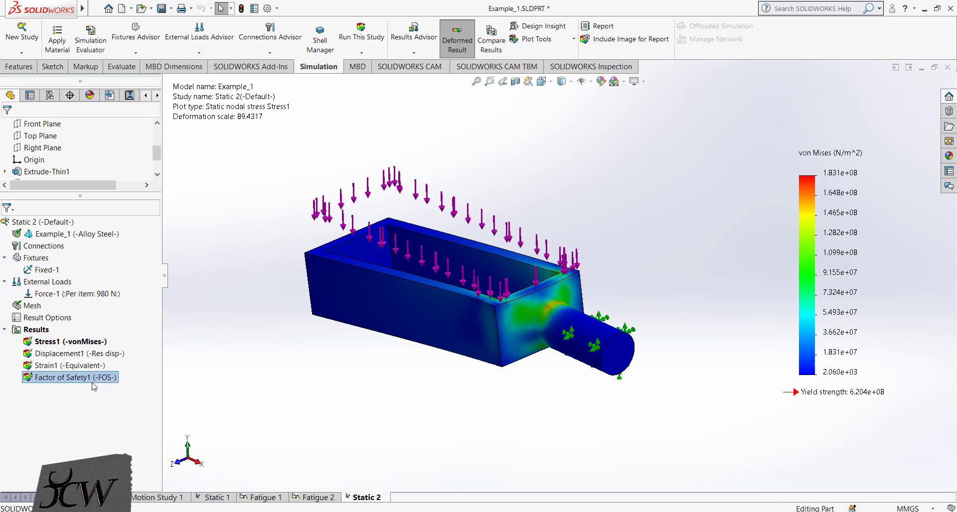